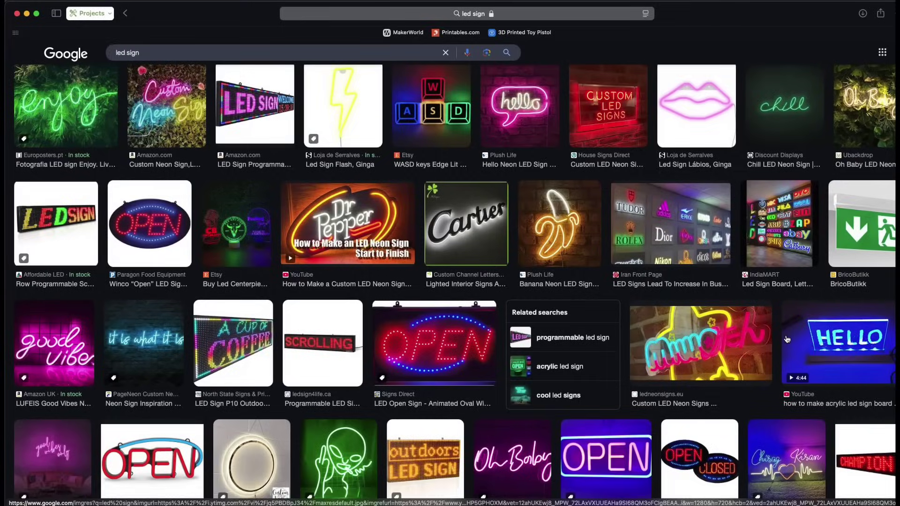
# Step: Scroll the LED sign results and preview the outdoor LED sign image
pyautogui.scroll(-3, 789, 336)
pyautogui.scroll(-5, 789, 336)
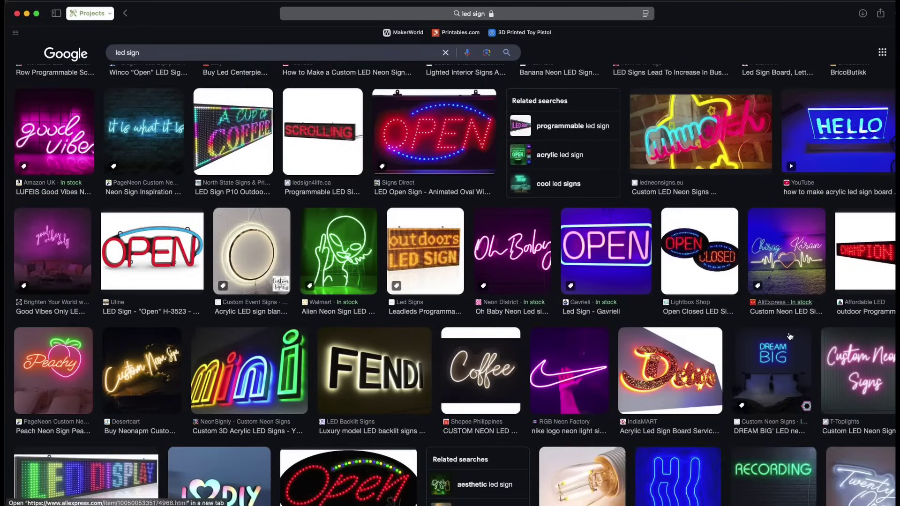
pyautogui.scroll(-4, 790, 336)
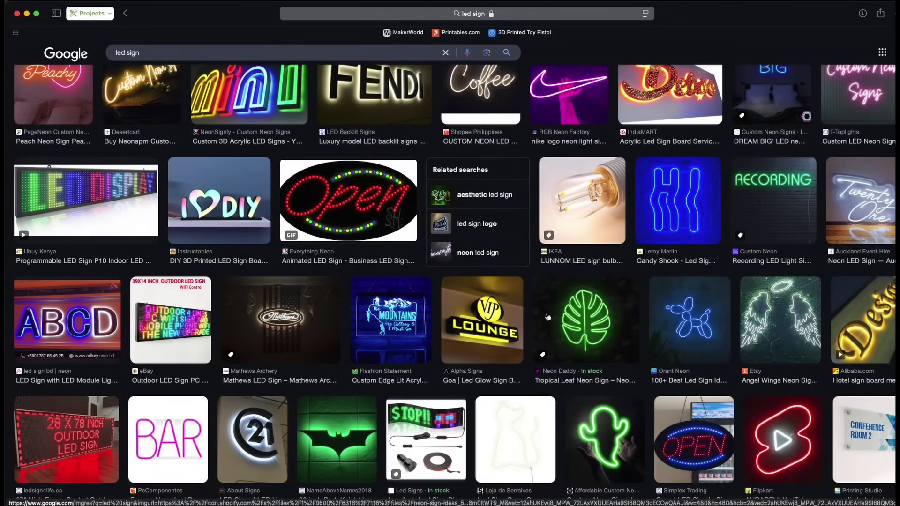
pyautogui.scroll(-1, 382, 391)
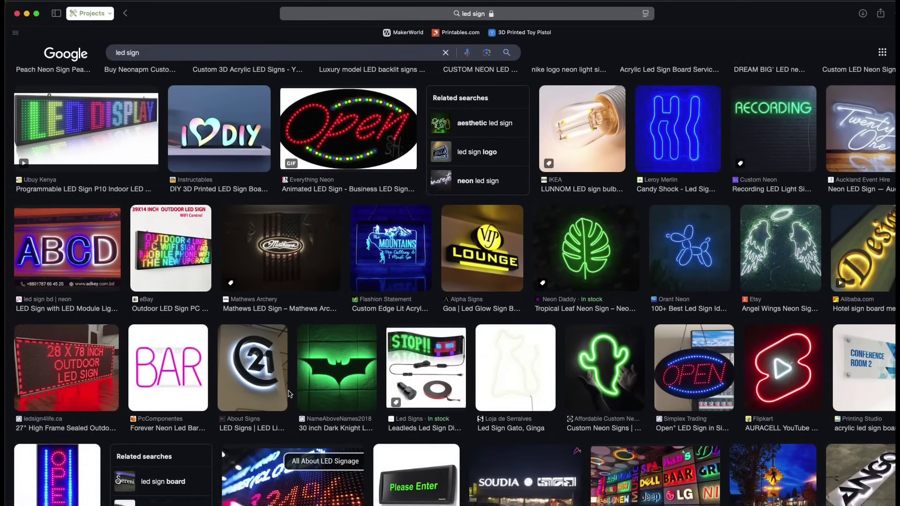
pyautogui.click(165, 253)
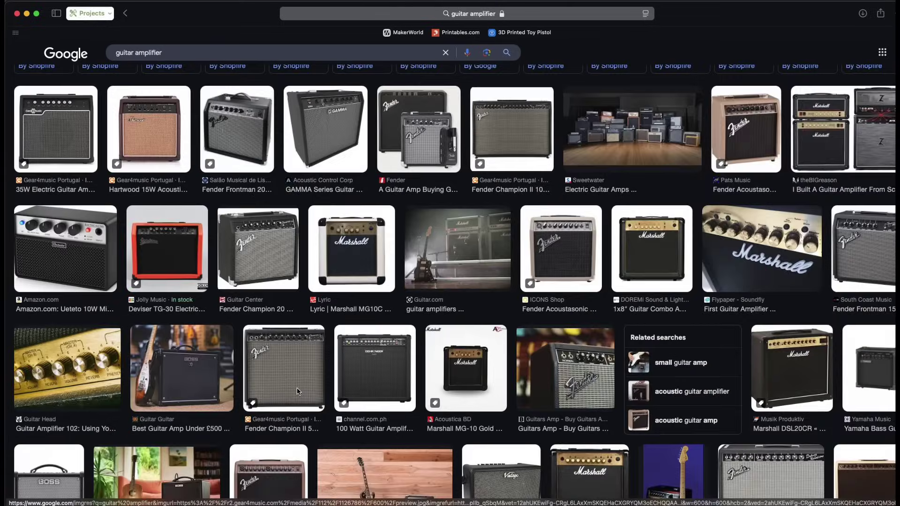
# Step: Preview the Fender Frontman amplifier, then switch to the Marshall MG15GFX
pyautogui.scroll(-4, 296, 387)
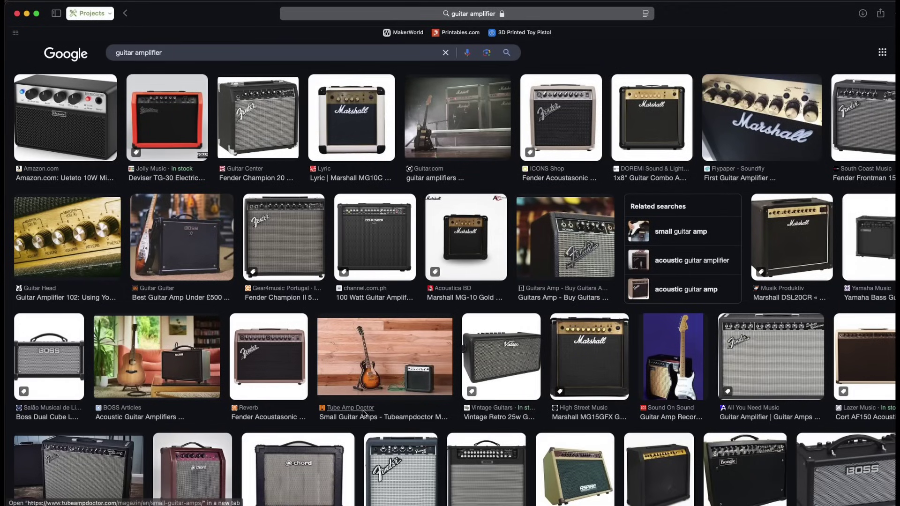
pyautogui.scroll(-1, 371, 411)
pyautogui.click(395, 434)
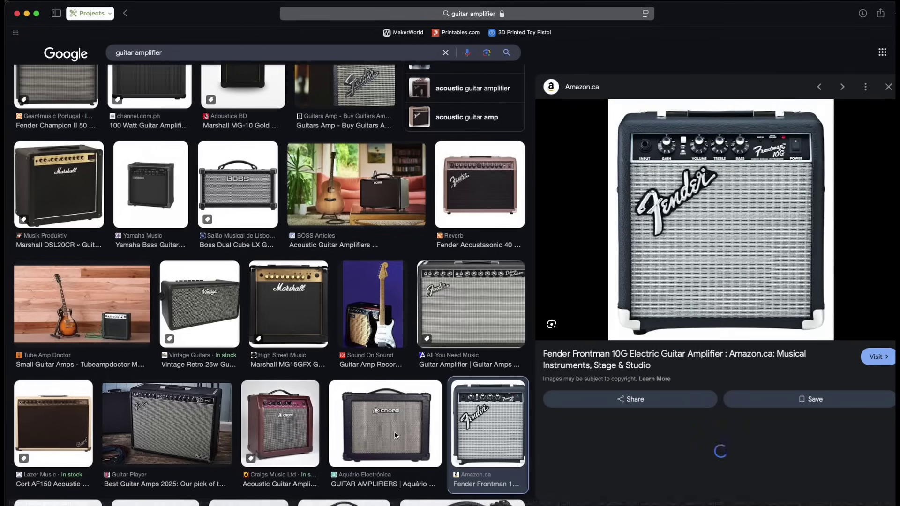
pyautogui.click(310, 289)
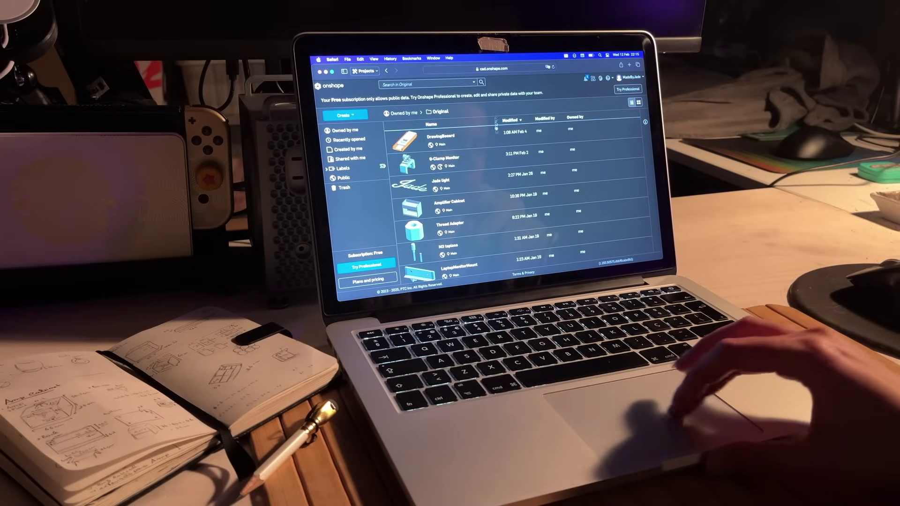
# Step: Browse the Documents list and create a new Document from the Create menu
pyautogui.scroll(-3, 495, 153)
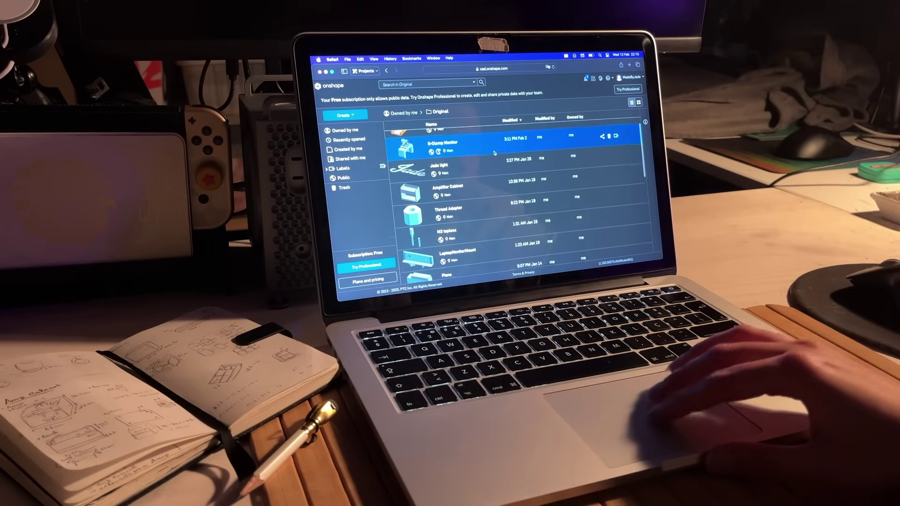
pyautogui.scroll(-2, 497, 184)
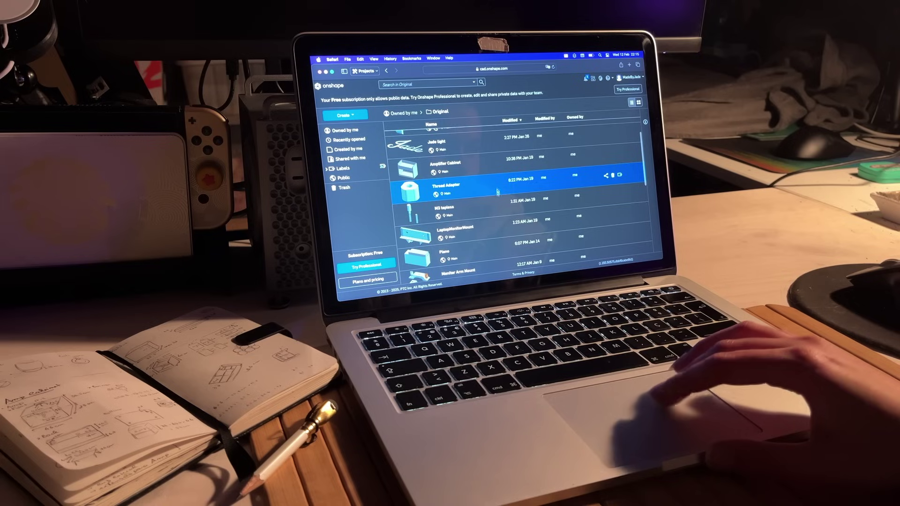
pyautogui.scroll(-5, 498, 204)
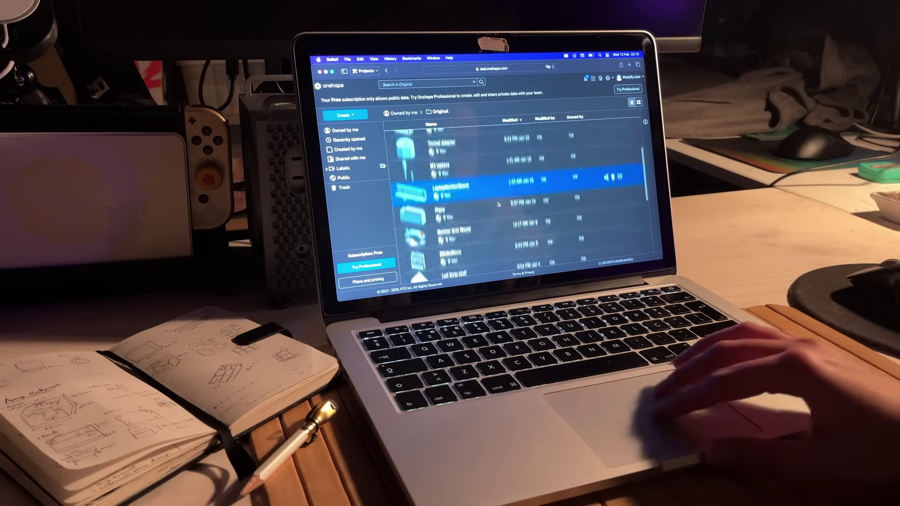
pyautogui.scroll(-2, 498, 204)
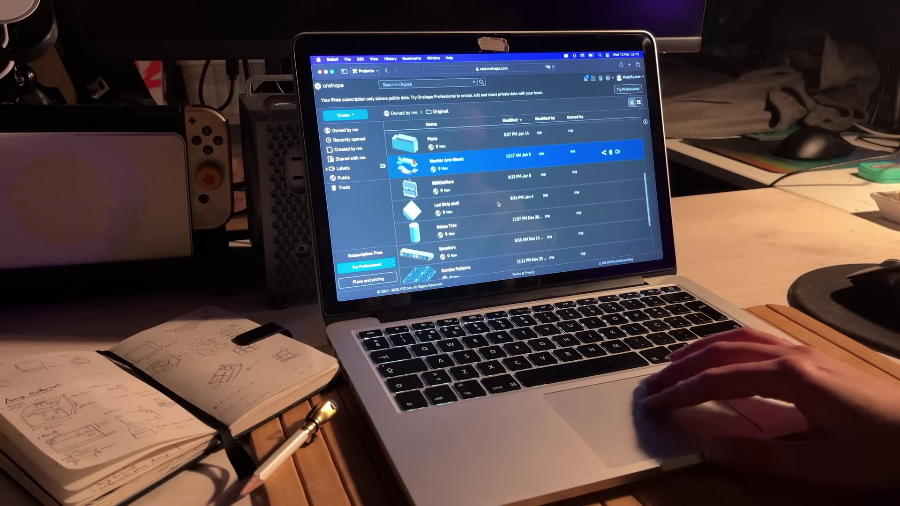
pyautogui.scroll(4, 498, 204)
pyautogui.scroll(4, 498, 204)
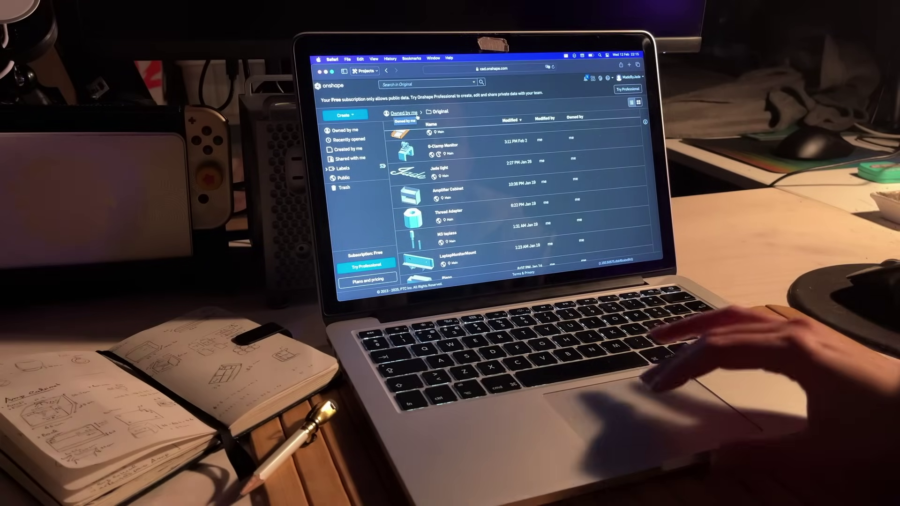
pyautogui.click(415, 135)
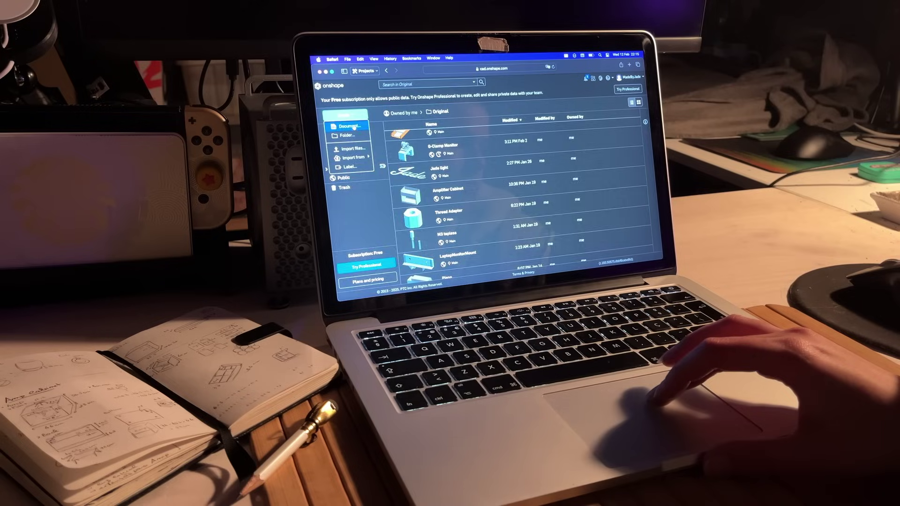
pyautogui.click(353, 127)
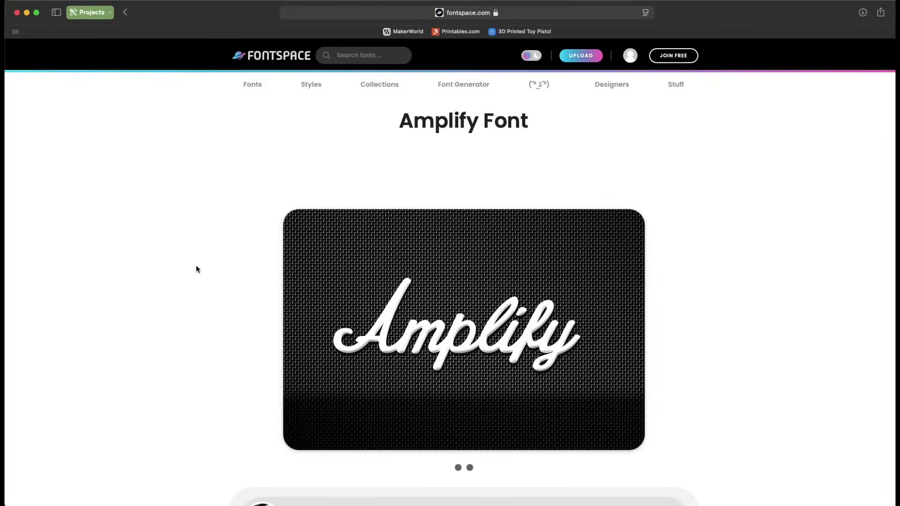
# Step: Enlarge the Amplify 'Jade' sample to maximum size and screenshot the lettering
pyautogui.scroll(-8, 196, 265)
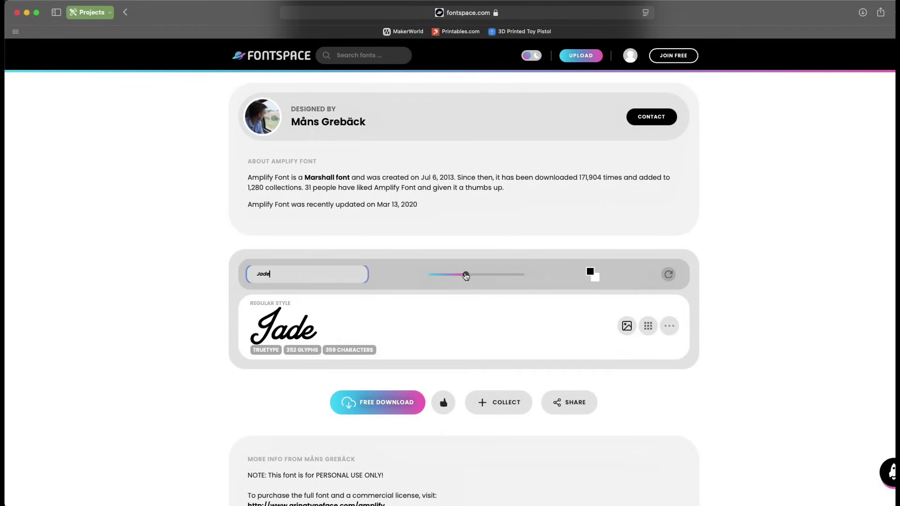
pyautogui.moveTo(465, 276); pyautogui.dragTo(538, 275)
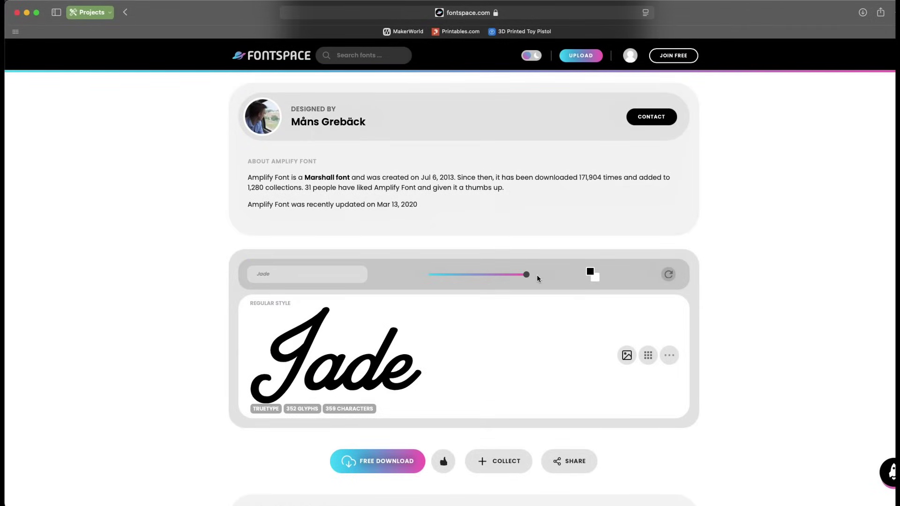
pyautogui.moveTo(243, 306); pyautogui.dragTo(428, 405)
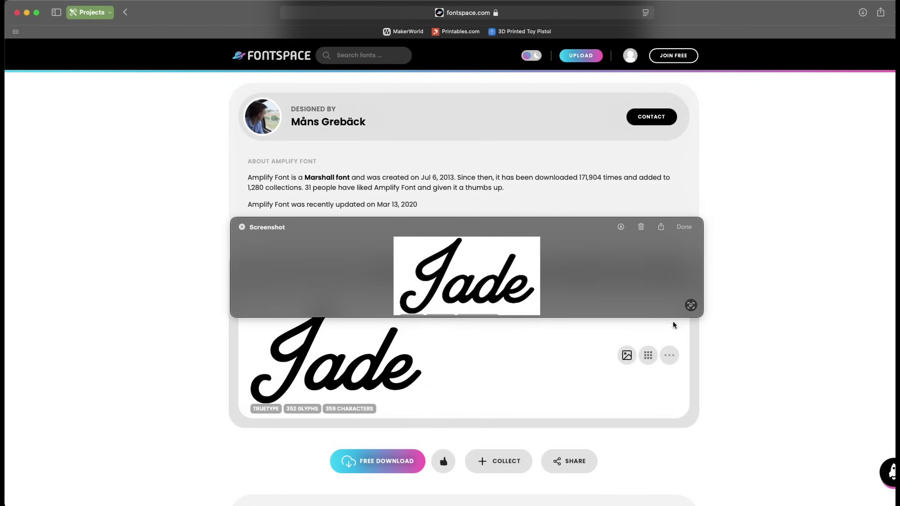
pyautogui.moveTo(670, 318); pyautogui.dragTo(677, 482)
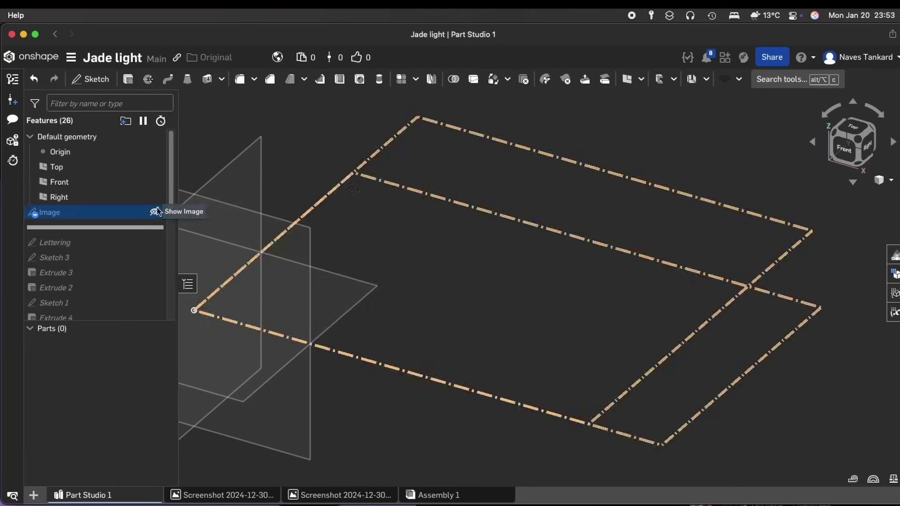
# Step: Show the Image reference sketch, review it from the top, and close it
pyautogui.click(155, 211)
pyautogui.press('n')
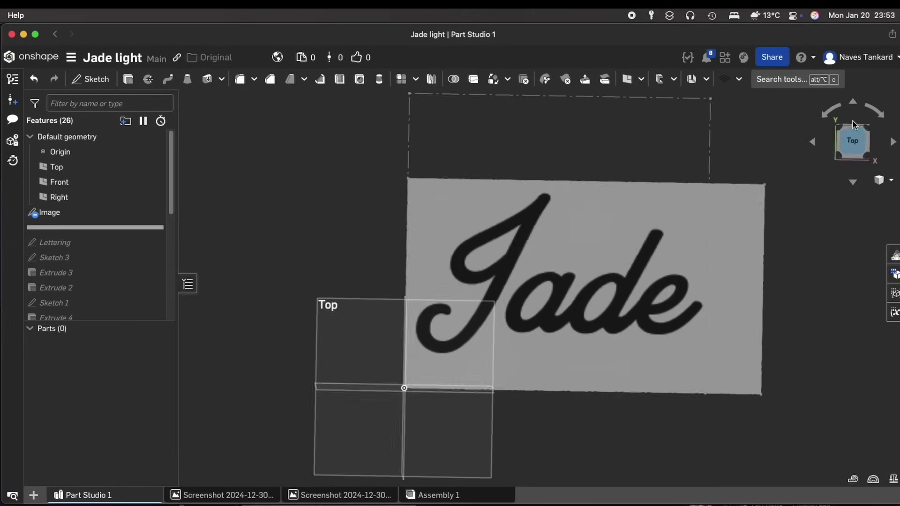
pyautogui.doubleClick(68, 212)
pyautogui.press('Up')
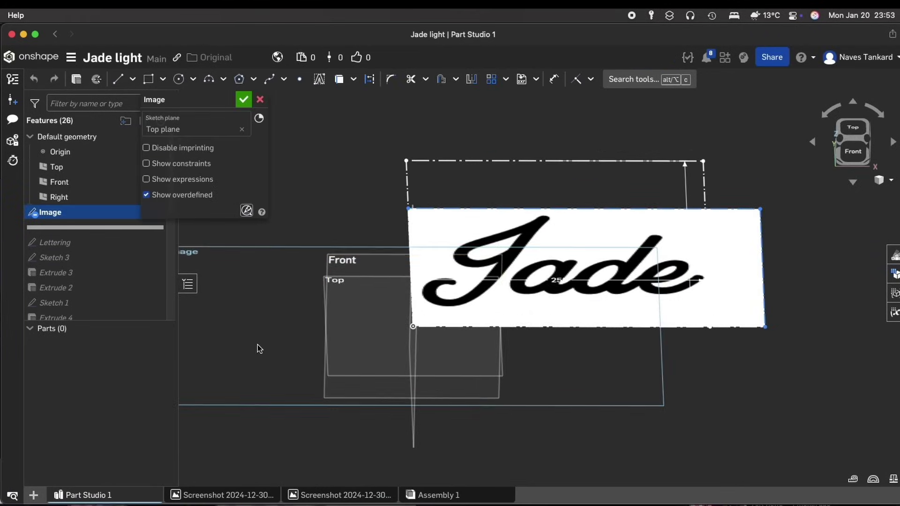
pyautogui.press('n')
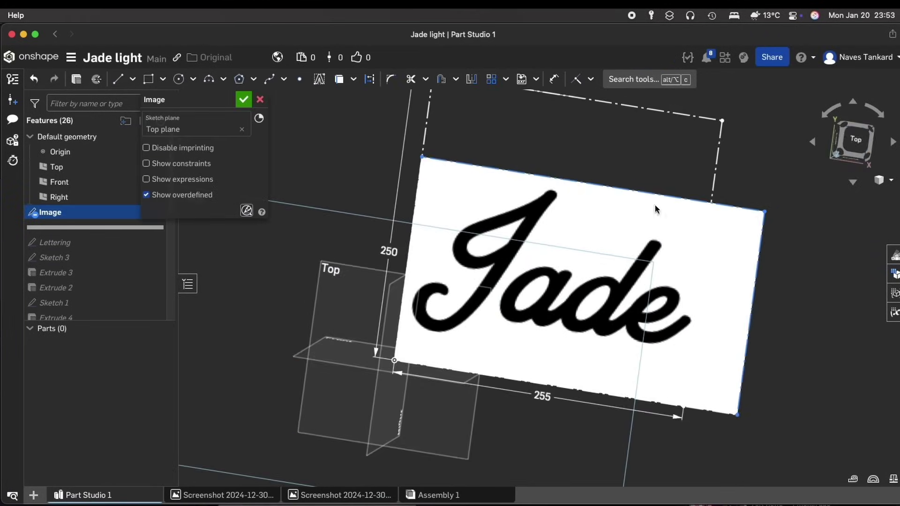
pyautogui.scroll(5, 537, 327)
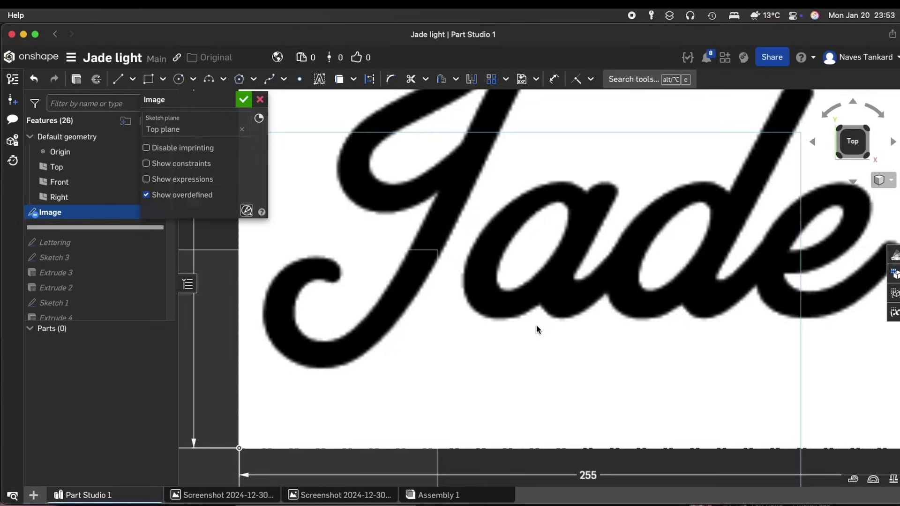
pyautogui.scroll(-5, 537, 328)
pyautogui.click(243, 99)
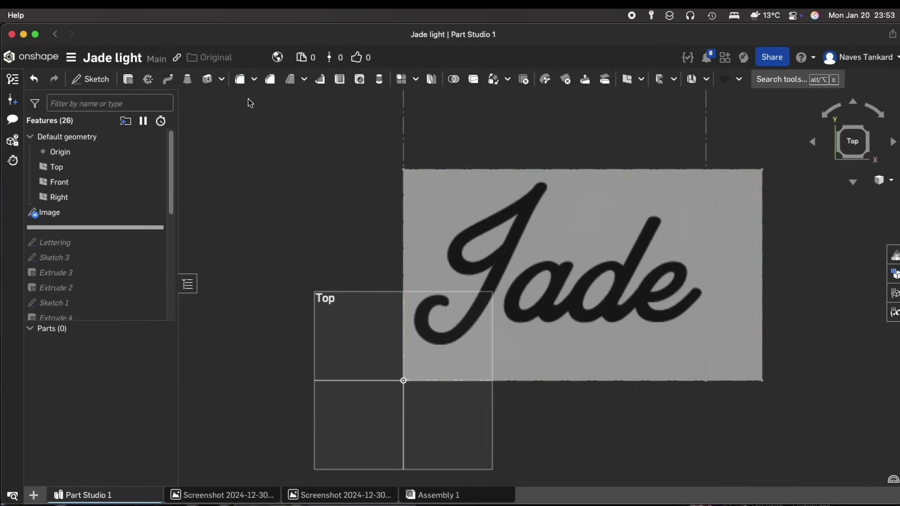
# Step: Roll the history past Lettering and inspect its Jade script trace
pyautogui.moveTo(124, 231); pyautogui.dragTo(126, 249)
pyautogui.doubleClick(80, 229)
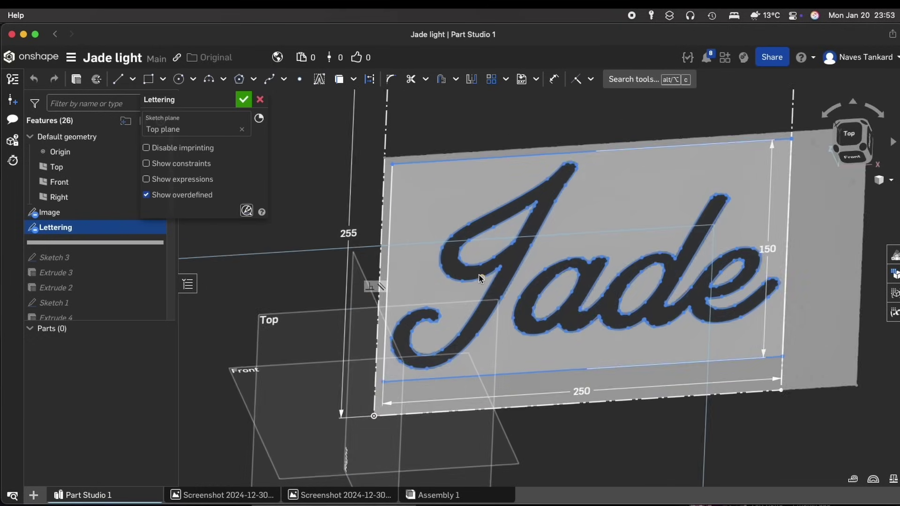
pyautogui.scroll(10, 482, 279)
pyautogui.scroll(-10, 510, 275)
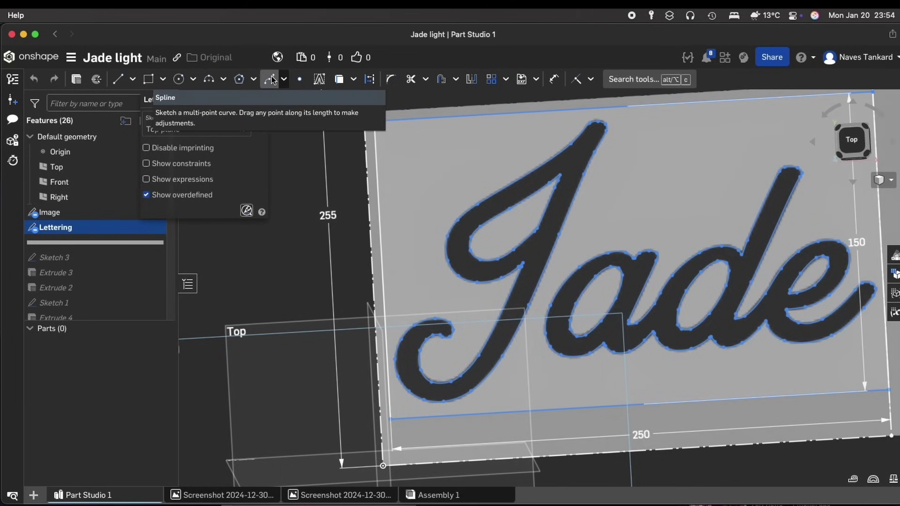
# Step: Roll history past Sketch 3, Extrude 3 and Extrude 2 to rebuild the plate with cut letters
pyautogui.click(247, 98)
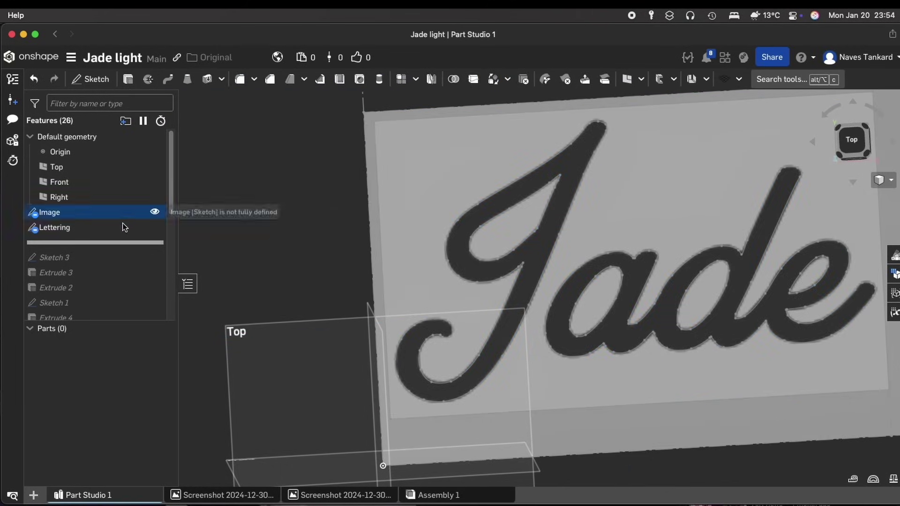
pyautogui.moveTo(105, 241); pyautogui.dragTo(104, 258)
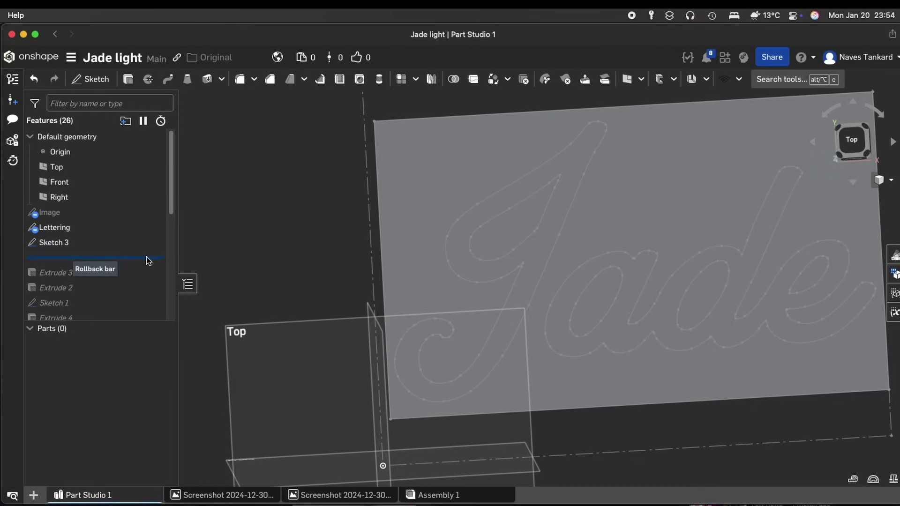
pyautogui.moveTo(147, 261); pyautogui.dragTo(142, 289)
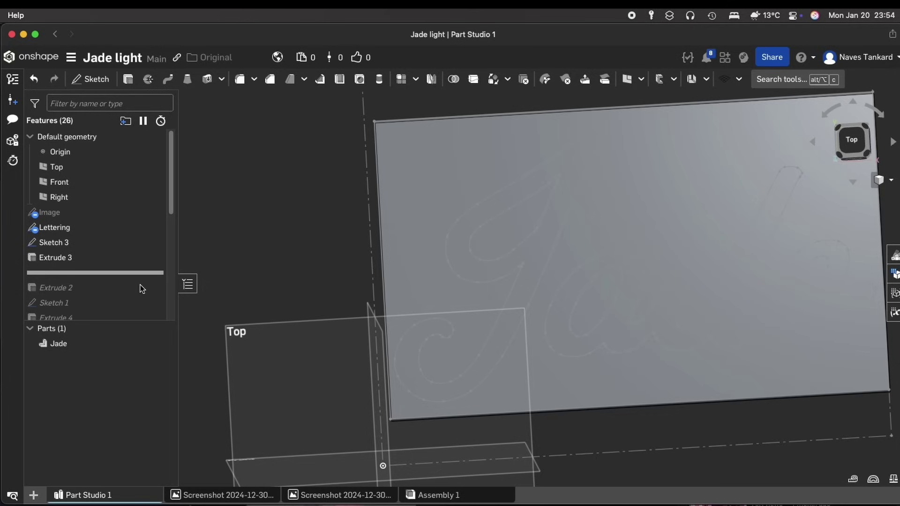
pyautogui.hotkey('shift', '1')
pyautogui.hotkey('shift', '5')
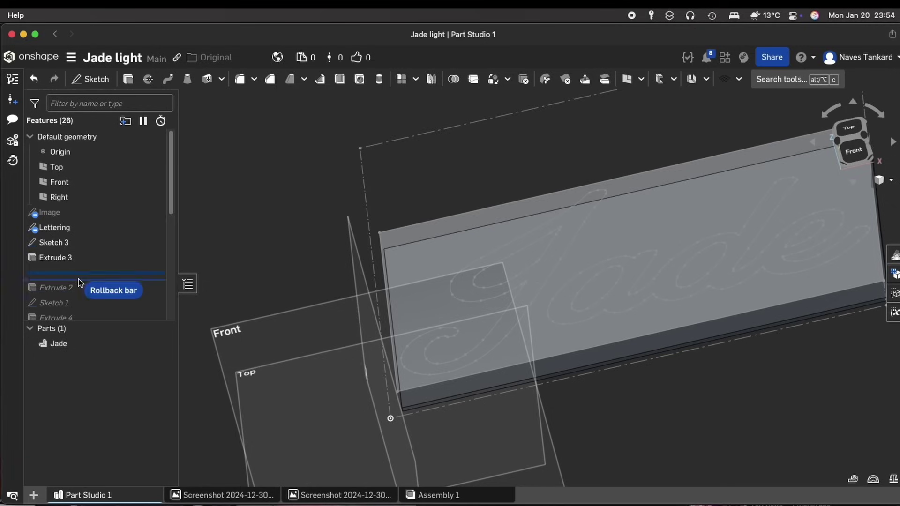
pyautogui.moveTo(82, 292); pyautogui.dragTo(78, 289)
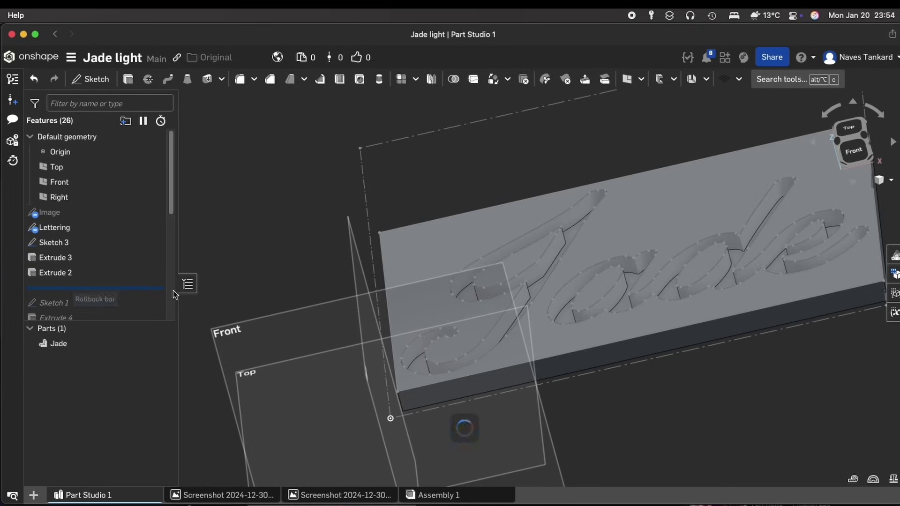
pyautogui.moveTo(271, 285); pyautogui.dragTo(281, 311, button='right')
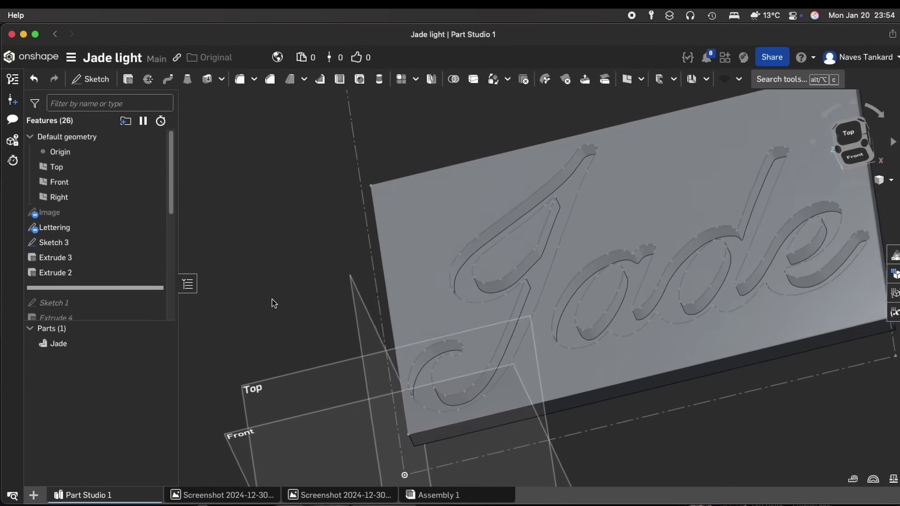
pyautogui.scroll(6, 403, 292)
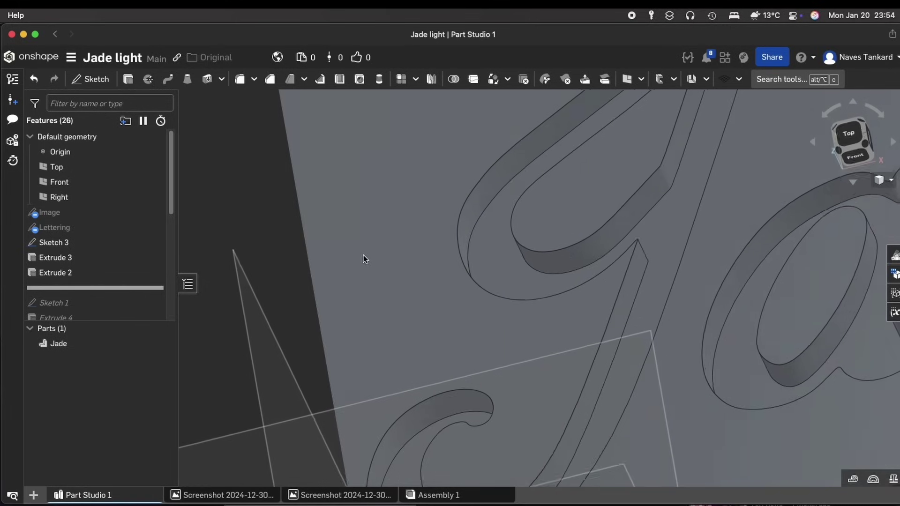
pyautogui.moveTo(363, 253)
pyautogui.mouseDown(button='right')
pyautogui.moveTo(358, 221)
pyautogui.moveTo(363, 234)
pyautogui.moveTo(561, 285)
pyautogui.moveTo(562, 300)
pyautogui.mouseUp(button='right')
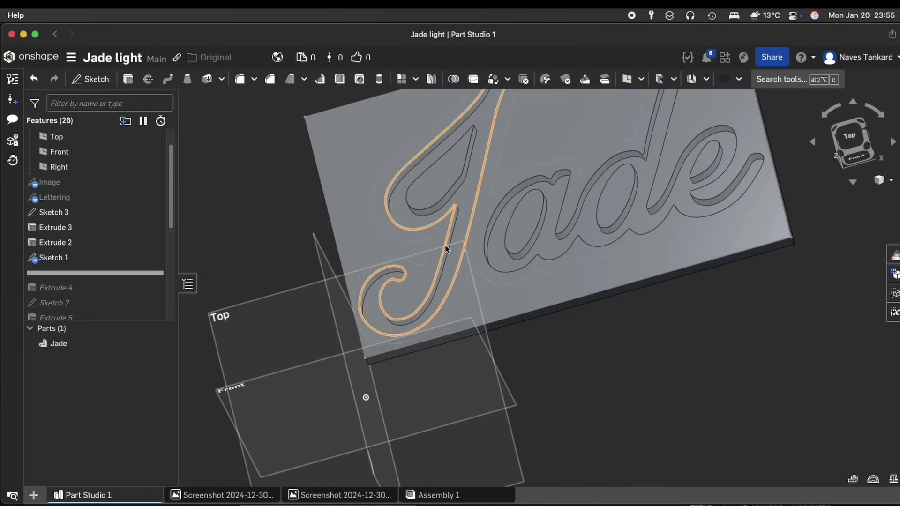
# Step: Review Sketch 1, then roll forward through Extrude 4 and Sketch 2 to form the housing
pyautogui.doubleClick(86, 258)
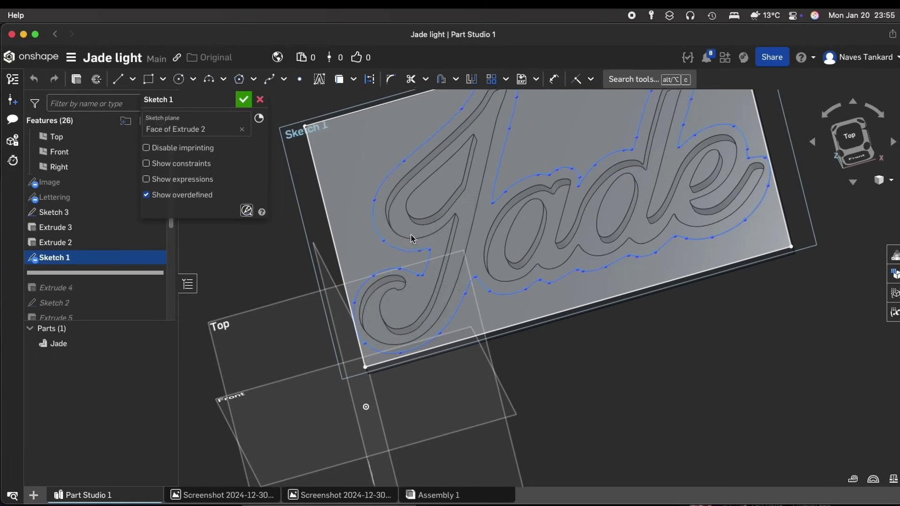
pyautogui.scroll(2, 409, 245)
pyautogui.scroll(-1, 563, 255)
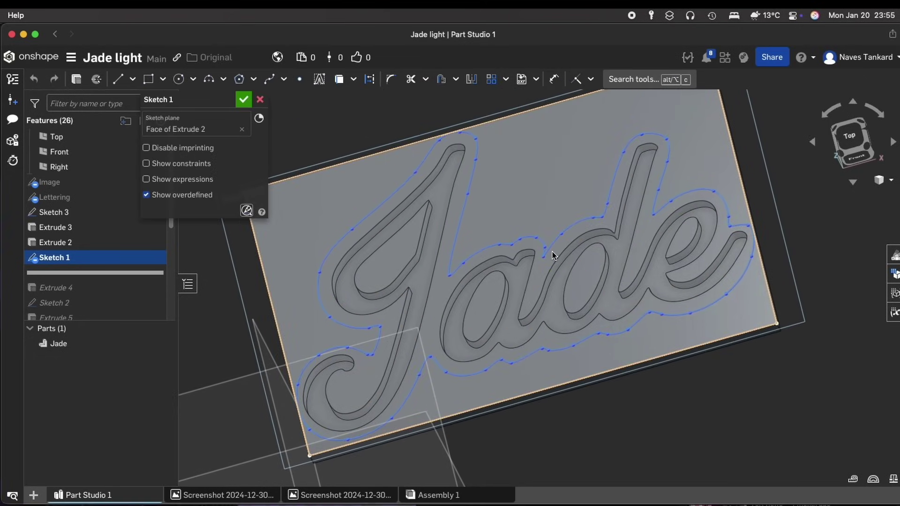
pyautogui.press('Return')
pyautogui.moveTo(337, 337)
pyautogui.mouseDown(button='right')
pyautogui.moveTo(341, 308)
pyautogui.moveTo(608, 280)
pyautogui.moveTo(609, 309)
pyautogui.moveTo(604, 289)
pyautogui.mouseUp(button='right')
pyautogui.moveTo(604, 289); pyautogui.dragTo(549, 402, button='middle')
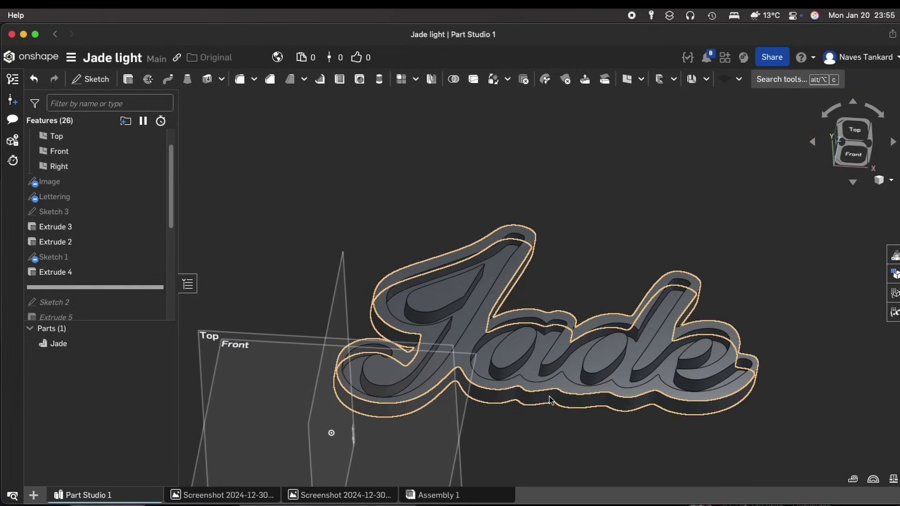
pyautogui.moveTo(116, 292)
pyautogui.mouseDown()
pyautogui.moveTo(119, 309)
pyautogui.moveTo(114, 300)
pyautogui.mouseUp()
# Step: Inspect Sketch 2's outline from above and at the J-a junction
pyautogui.click(136, 283)
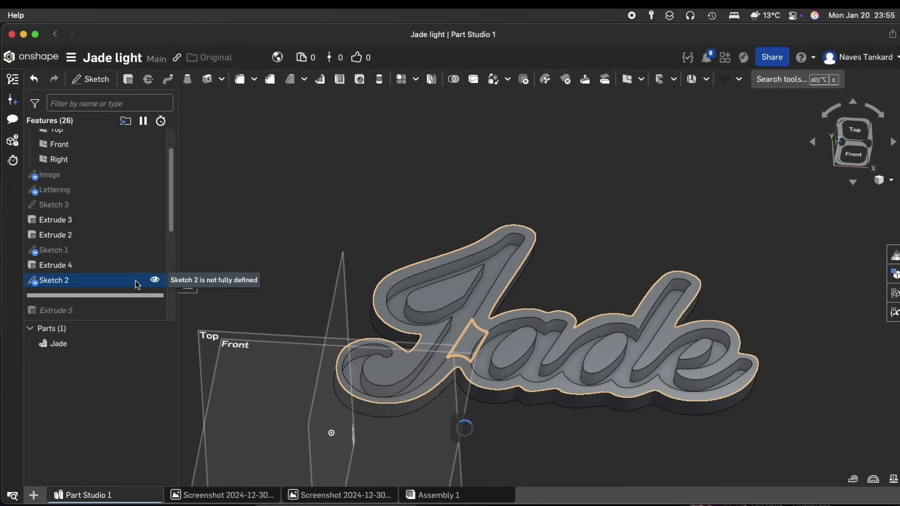
pyautogui.doubleClick(136, 284)
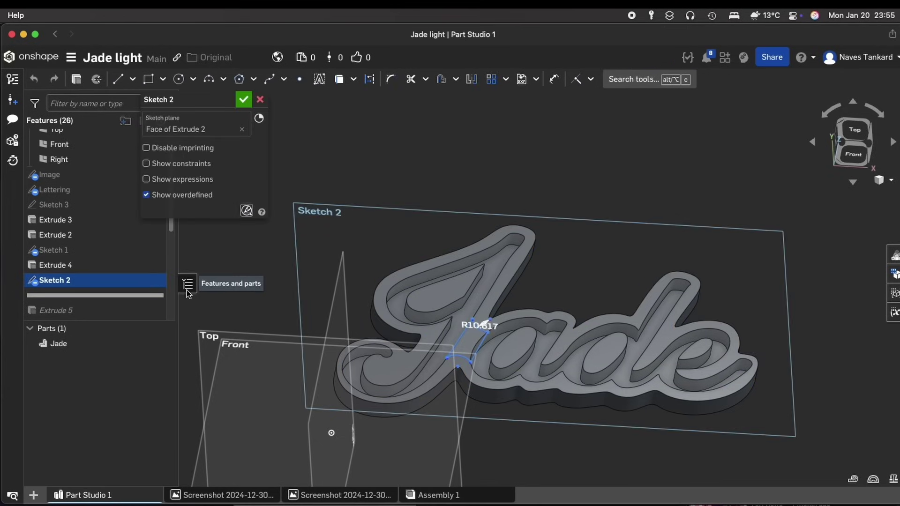
pyautogui.press('n')
pyautogui.scroll(3, 466, 346)
pyautogui.scroll(5, 466, 345)
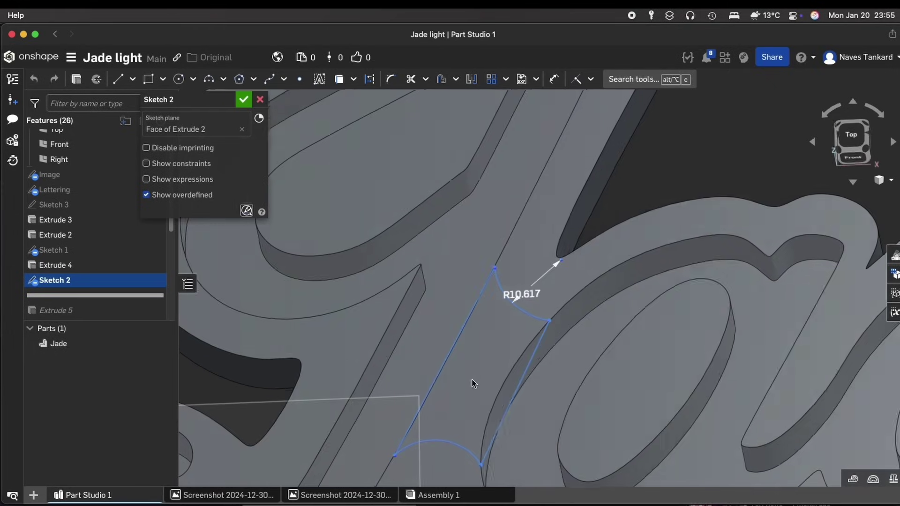
pyautogui.moveTo(474, 383)
pyautogui.mouseDown(button='right')
pyautogui.moveTo(460, 334)
pyautogui.moveTo(465, 354)
pyautogui.moveTo(445, 347)
pyautogui.mouseUp(button='right')
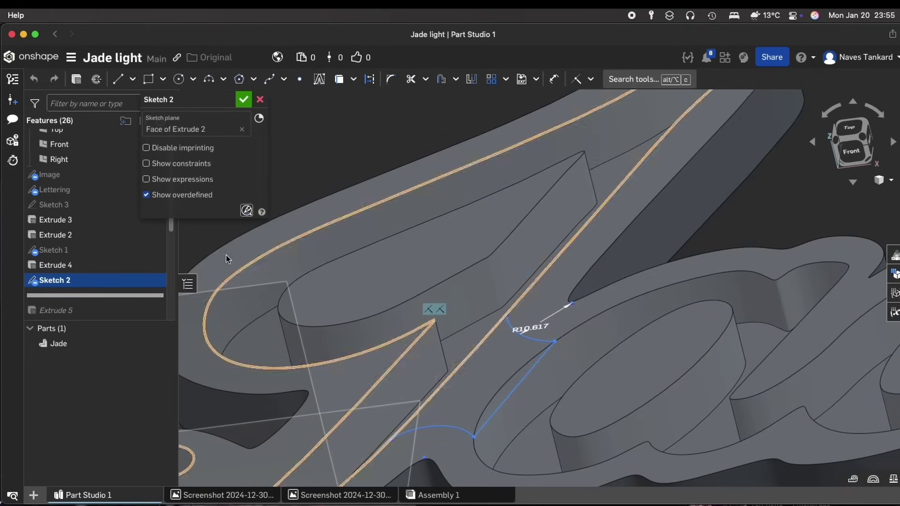
pyautogui.click(243, 100)
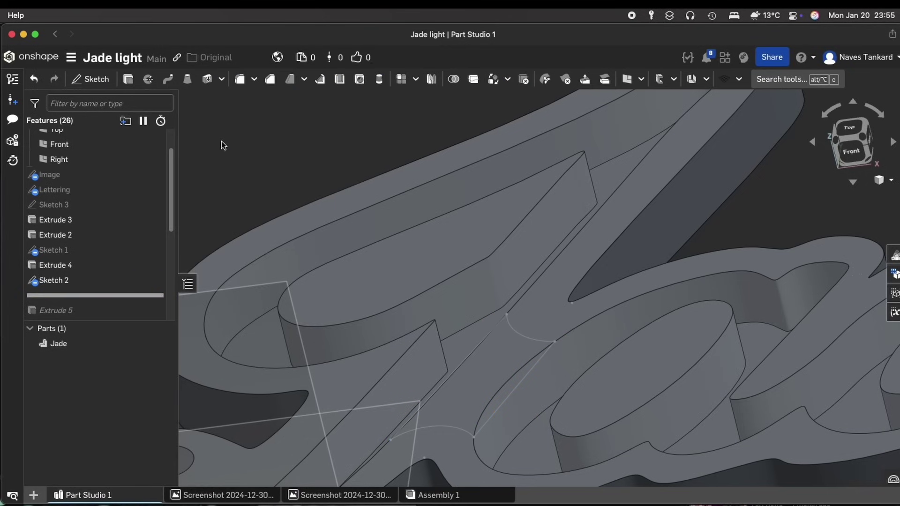
# Step: Roll history past Extrude 5 and Holes Extrude, zooming toward the hole by the final e
pyautogui.moveTo(125, 302); pyautogui.dragTo(123, 308)
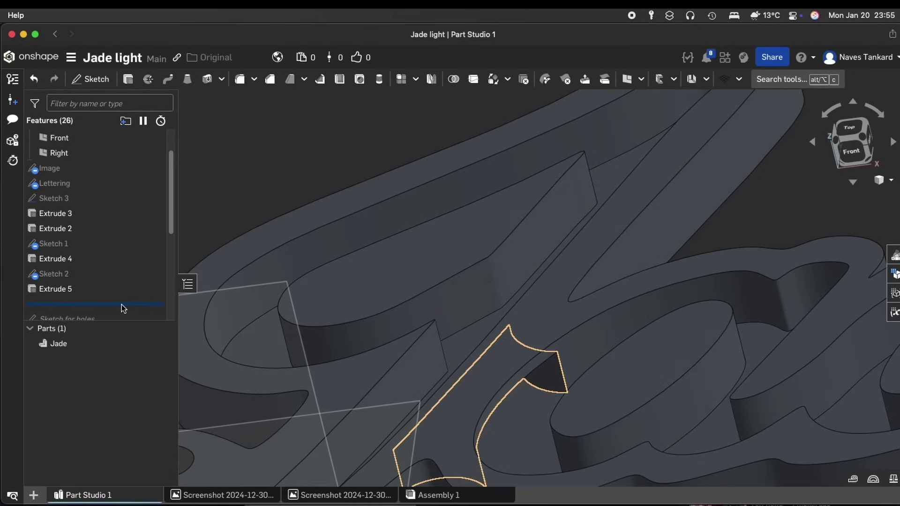
pyautogui.scroll(5, 576, 405)
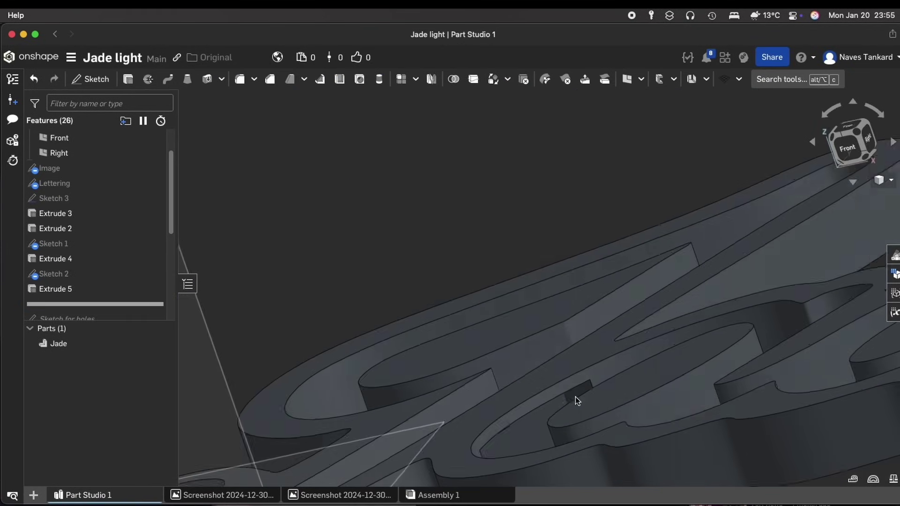
pyautogui.scroll(-8, 575, 293)
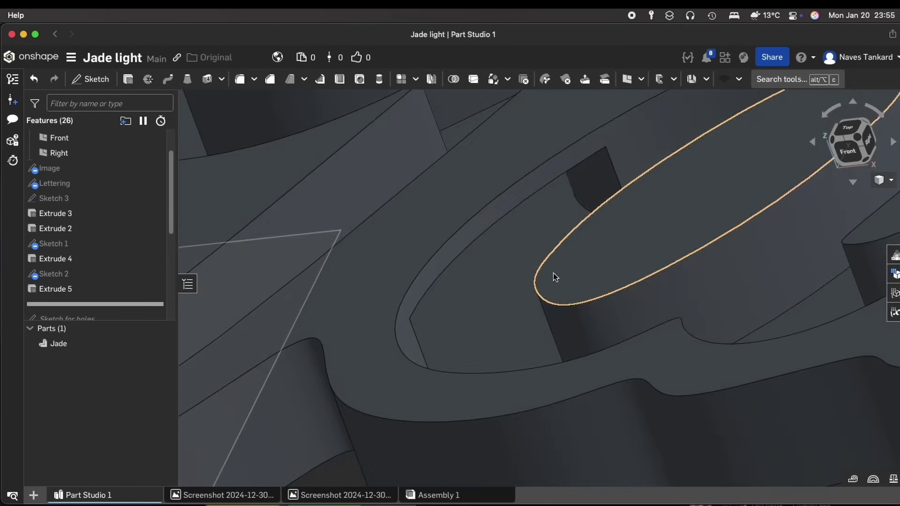
pyautogui.scroll(-5, 575, 290)
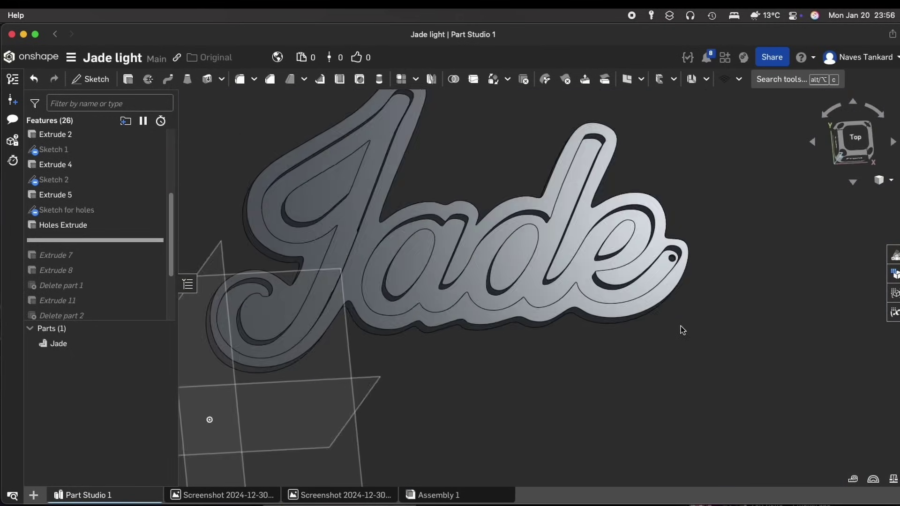
pyautogui.scroll(10, 680, 325)
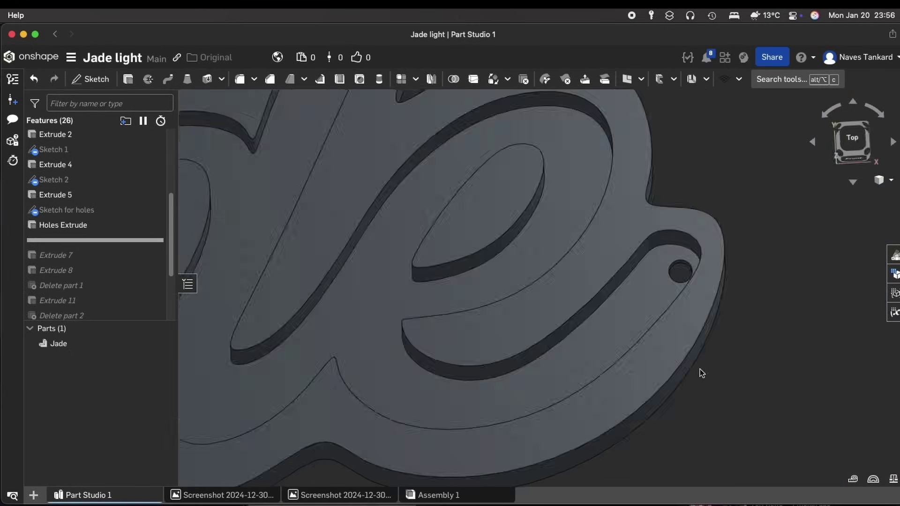
pyautogui.moveTo(699, 370); pyautogui.dragTo(584, 366, button='right')
pyautogui.scroll(-5, 583, 367)
pyautogui.scroll(-3, 583, 367)
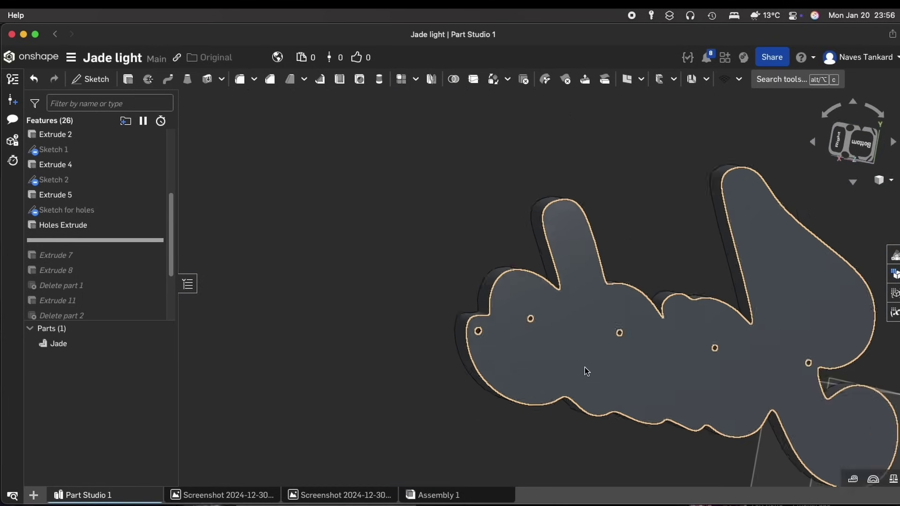
pyautogui.scroll(3, 584, 367)
pyautogui.moveTo(584, 367); pyautogui.dragTo(633, 367, button='right')
pyautogui.hotkey('shift', '5')
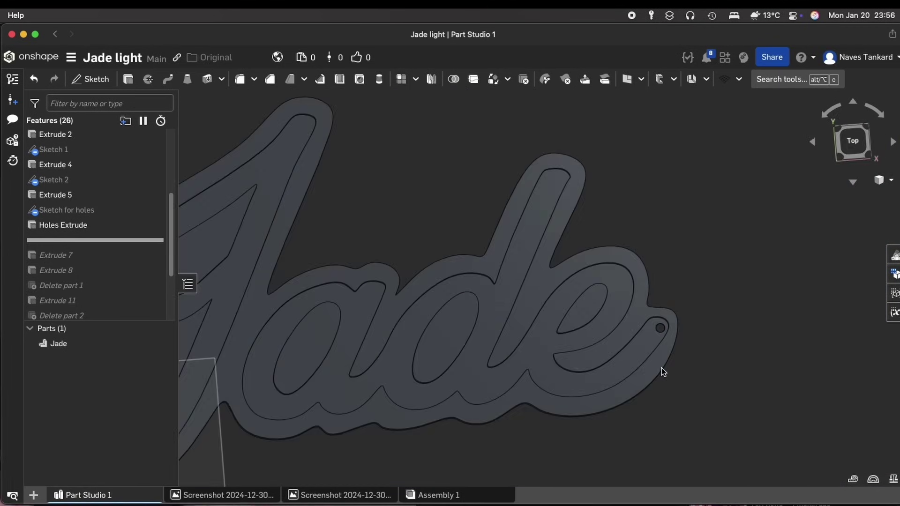
pyautogui.scroll(2, 610, 316)
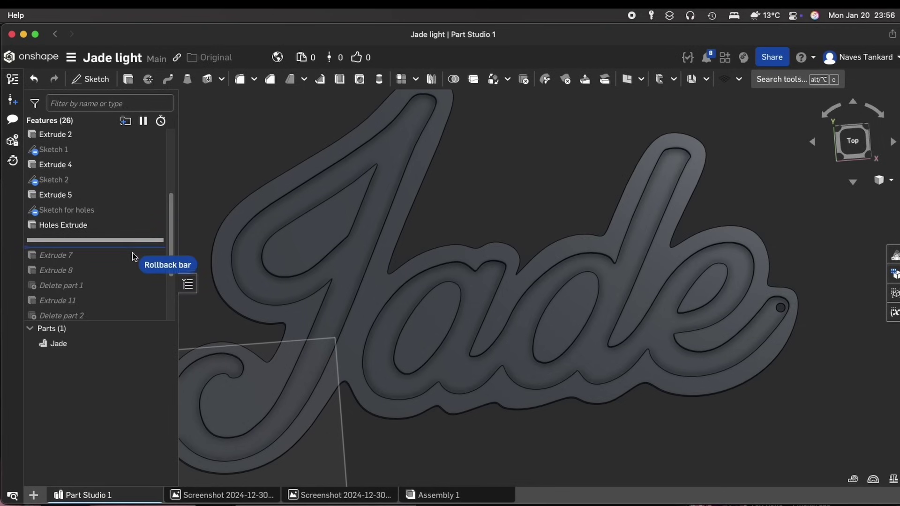
# Step: Roll history past Extrude 7 and 8 and hide the Jade housing to inspect the inserts
pyautogui.moveTo(134, 264); pyautogui.dragTo(134, 261)
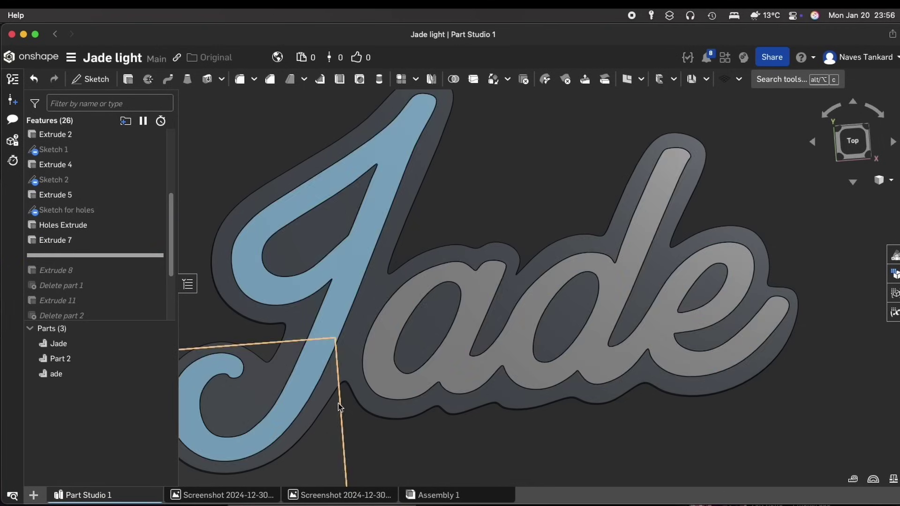
pyautogui.moveTo(355, 421); pyautogui.dragTo(359, 385, button='right')
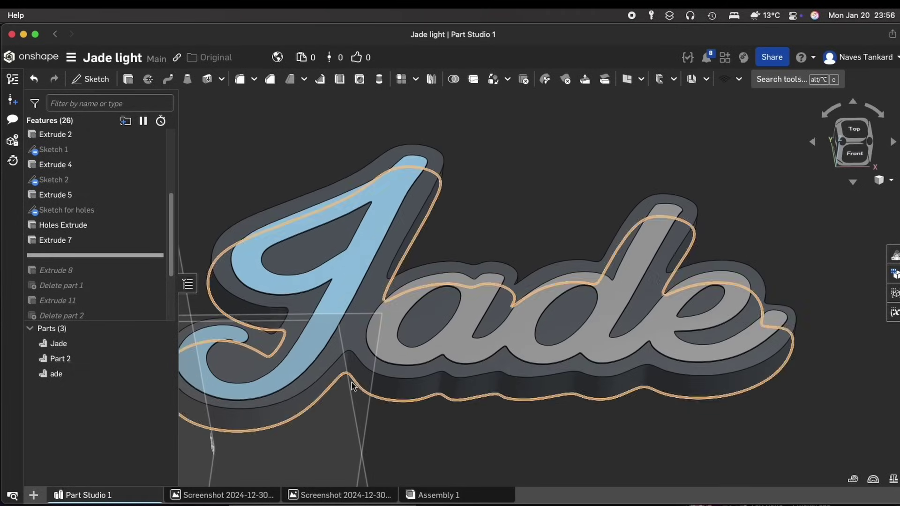
pyautogui.click(163, 344)
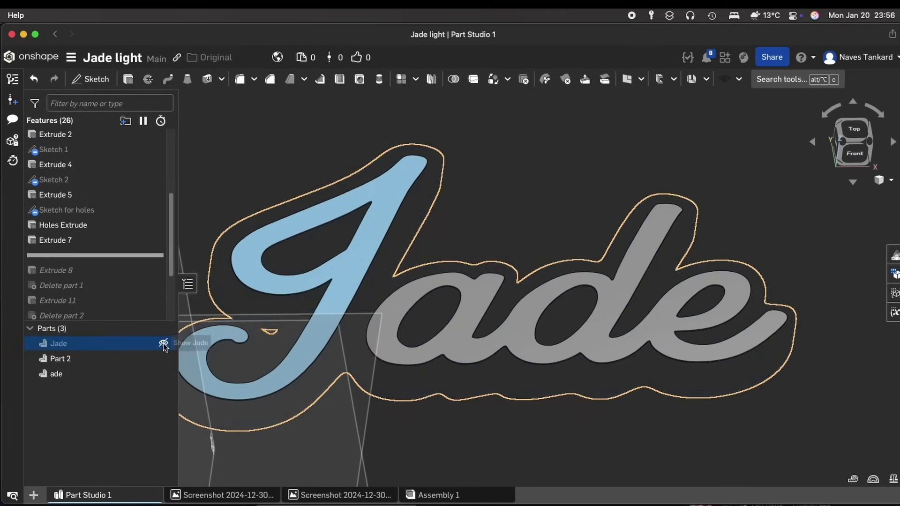
pyautogui.moveTo(476, 434); pyautogui.dragTo(490, 446, button='right')
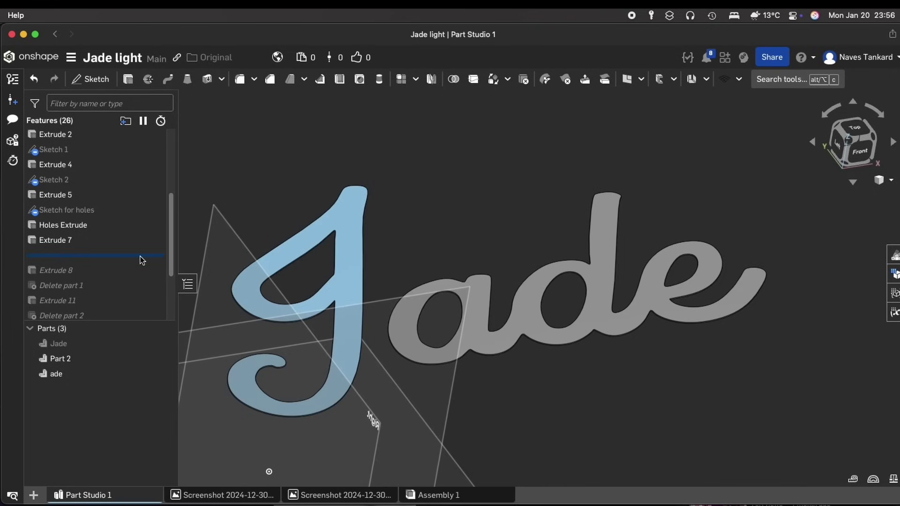
pyautogui.moveTo(140, 278); pyautogui.dragTo(139, 270)
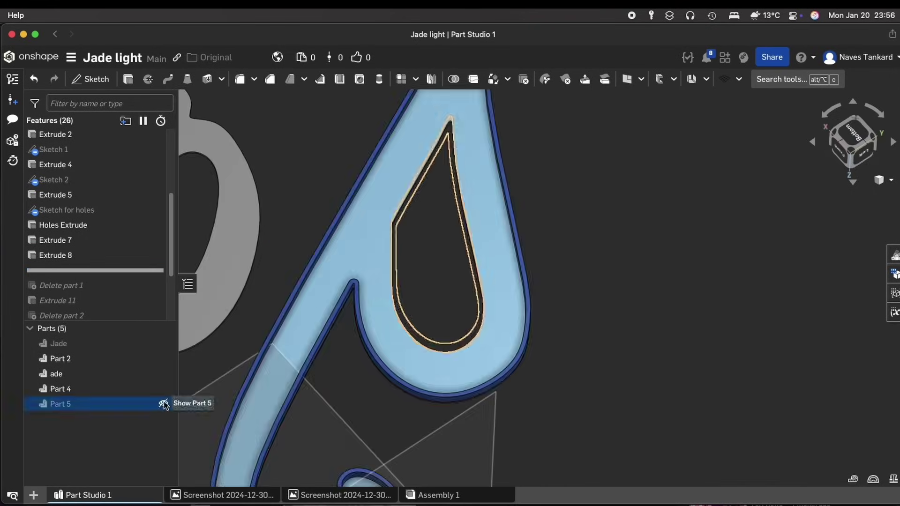
pyautogui.moveTo(352, 331); pyautogui.dragTo(422, 366, button='right')
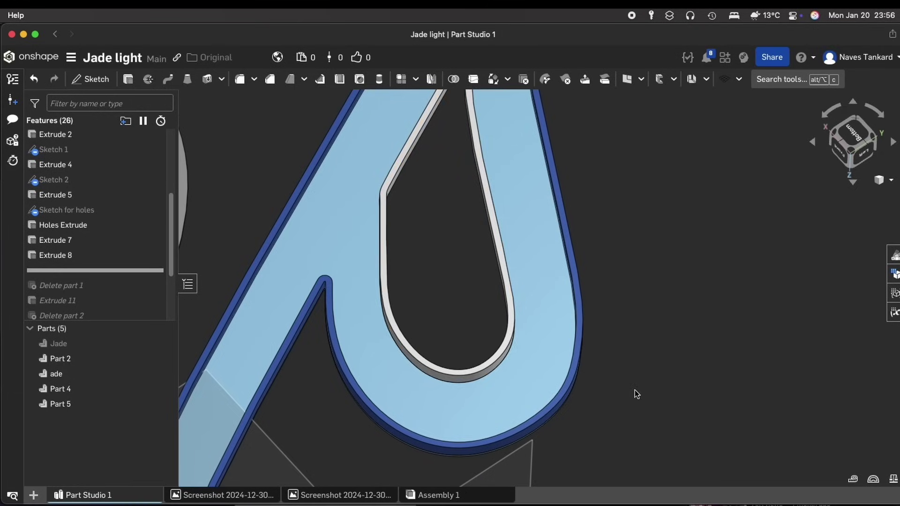
pyautogui.moveTo(634, 390); pyautogui.dragTo(428, 349, button='right')
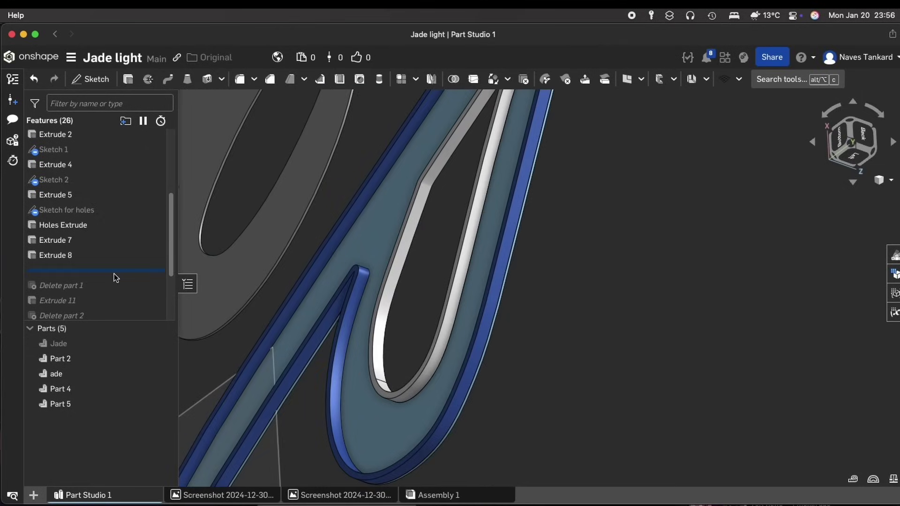
# Step: Roll history through Delete part 1 and Delete part 2 to show the separate J part
pyautogui.moveTo(117, 275); pyautogui.dragTo(114, 294)
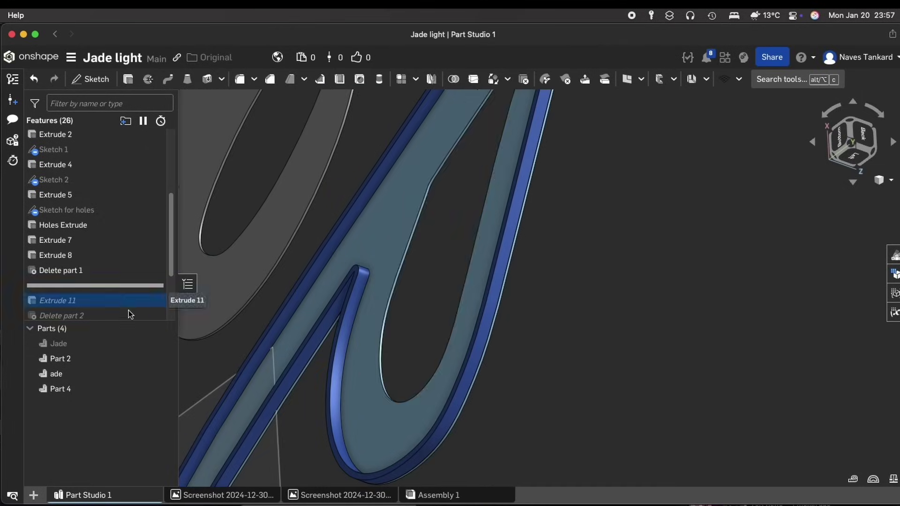
pyautogui.moveTo(385, 369); pyautogui.dragTo(473, 402, button='middle')
pyautogui.moveTo(473, 402); pyautogui.dragTo(533, 392, button='right')
pyautogui.scroll(-2, 132, 313)
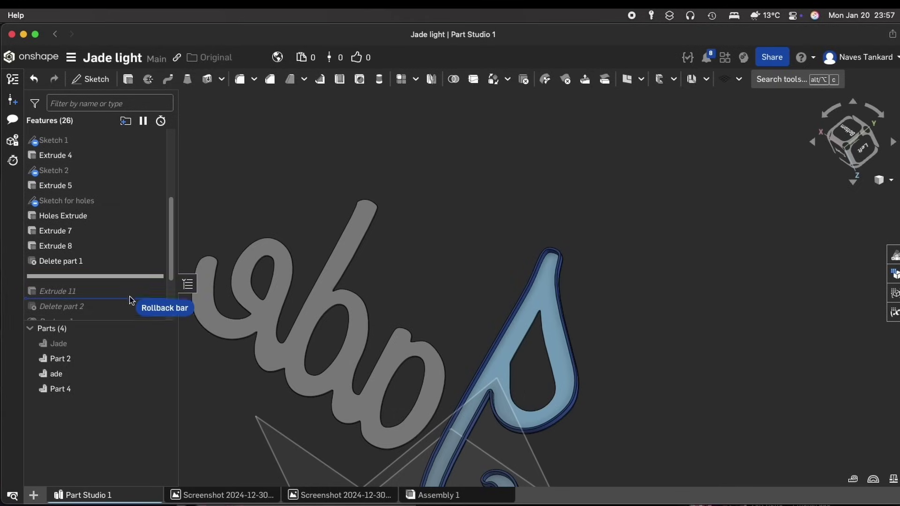
pyautogui.moveTo(127, 315); pyautogui.dragTo(128, 305)
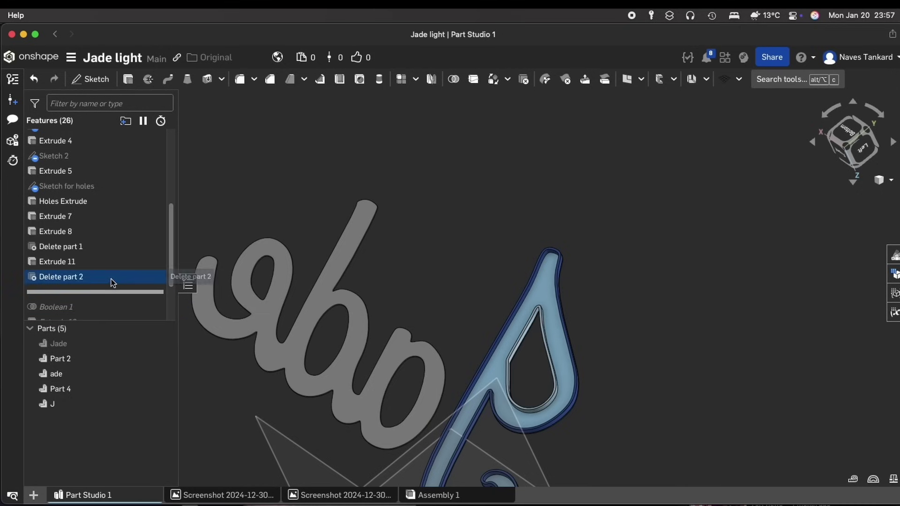
pyautogui.doubleClick(522, 378)
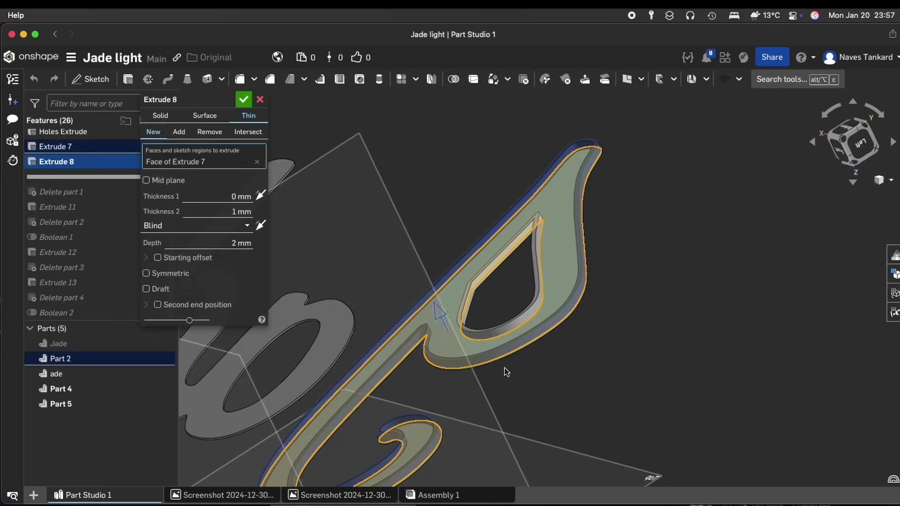
pyautogui.scroll(4, 533, 399)
pyautogui.moveTo(535, 422); pyautogui.dragTo(541, 400, button='right')
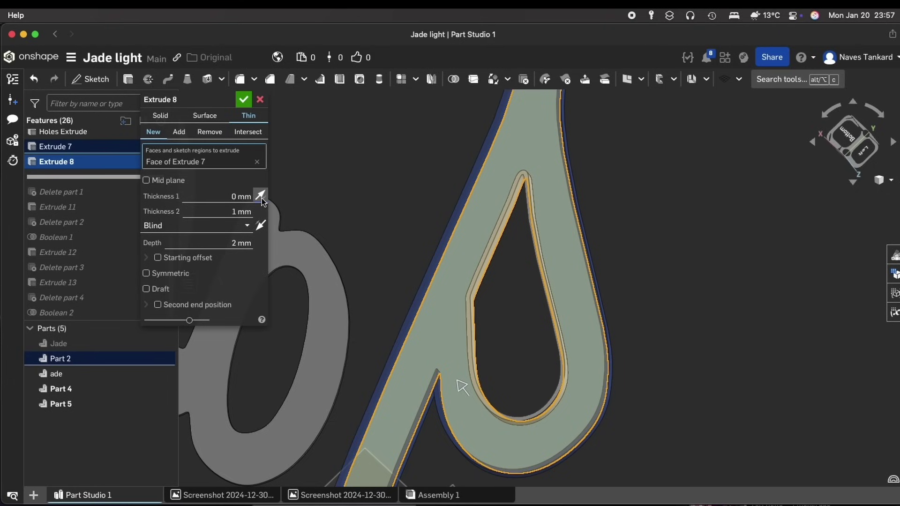
pyautogui.moveTo(460, 331)
pyautogui.mouseDown(button='right')
pyautogui.moveTo(483, 318)
pyautogui.moveTo(434, 322)
pyautogui.moveTo(458, 328)
pyautogui.mouseUp(button='right')
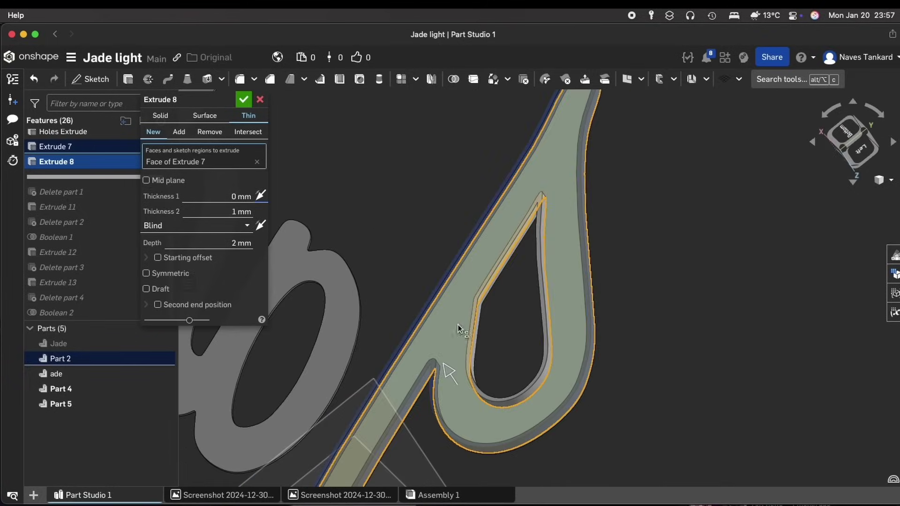
pyautogui.click(261, 100)
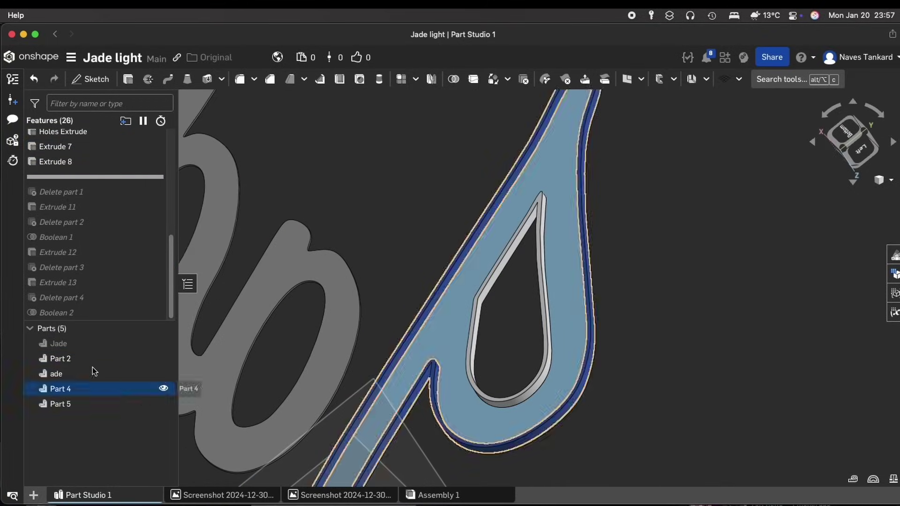
pyautogui.moveTo(77, 185); pyautogui.dragTo(75, 236)
# Step: Review the Boolean 1 union of the J and confirm it
pyautogui.doubleClick(56, 222)
pyautogui.moveTo(639, 415)
pyautogui.mouseDown(button='right')
pyautogui.moveTo(616, 347)
pyautogui.moveTo(654, 423)
pyautogui.moveTo(647, 417)
pyautogui.mouseUp(button='right')
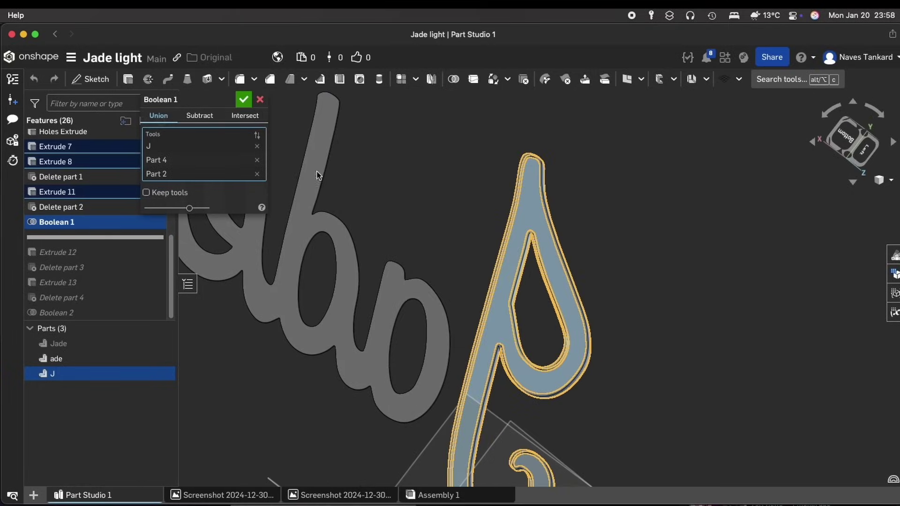
pyautogui.click(244, 99)
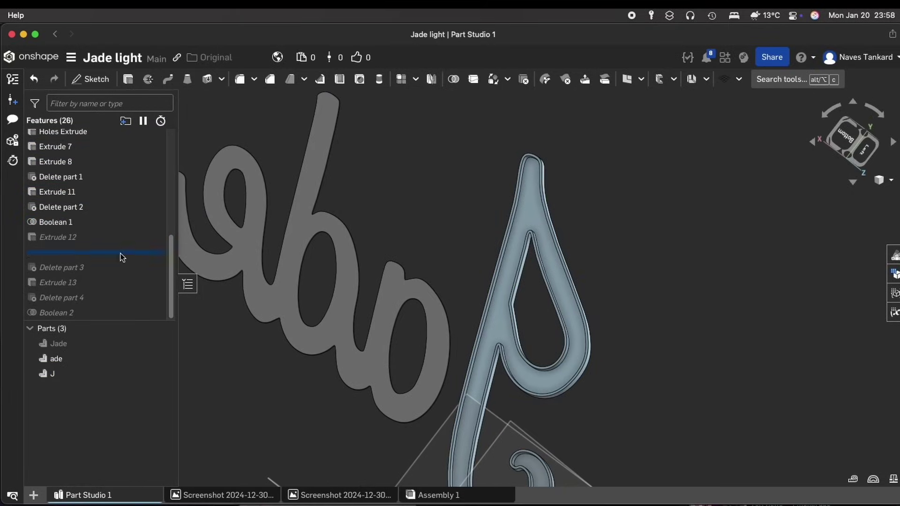
# Step: Roll history past Extrude 13 to the end, applying Boolean 2
pyautogui.moveTo(122, 255); pyautogui.dragTo(112, 342)
pyautogui.moveTo(386, 439); pyautogui.dragTo(332, 386, button='right')
pyautogui.scroll(5, 332, 385)
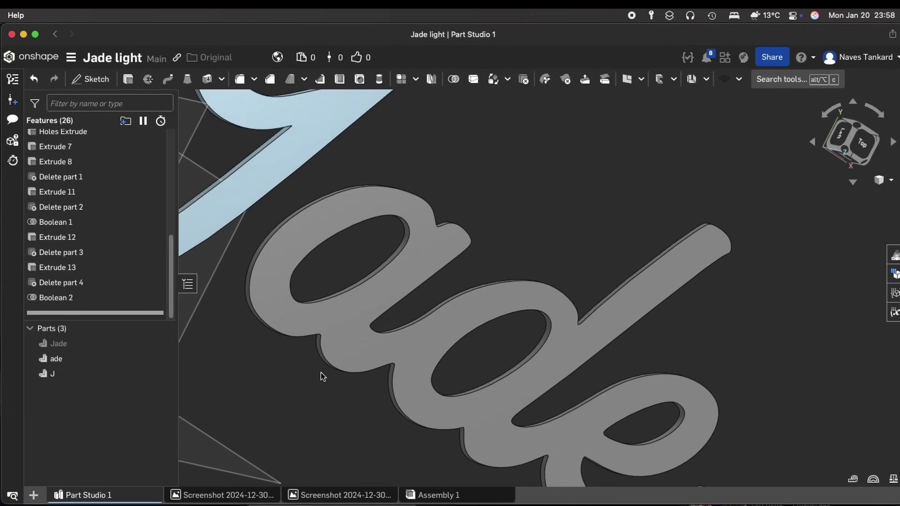
pyautogui.scroll(3, 295, 371)
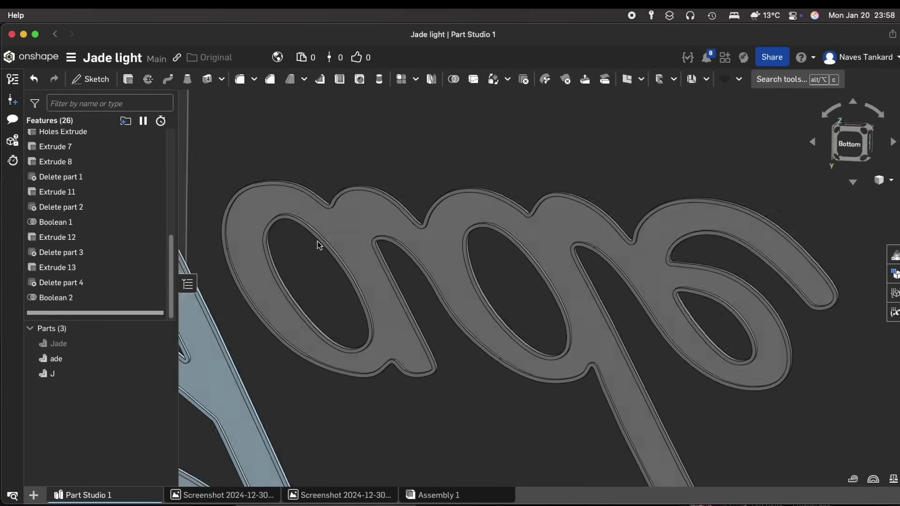